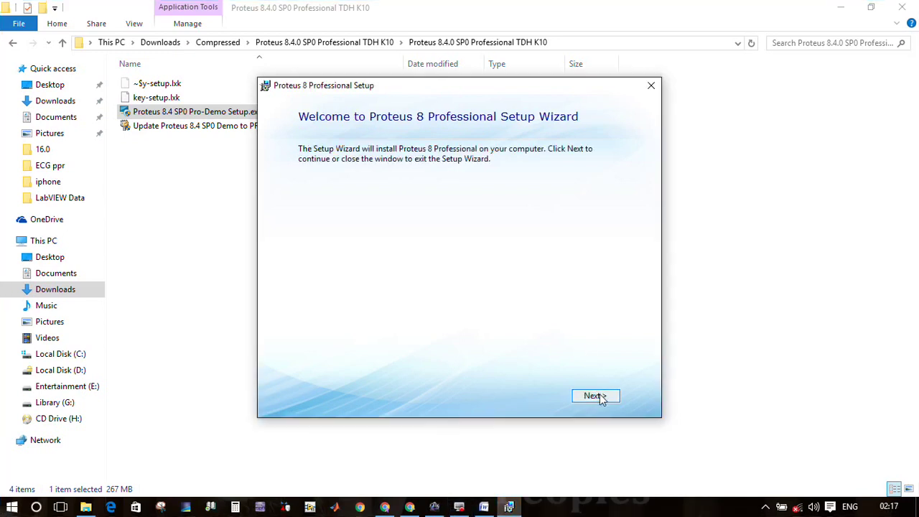
- Accept the licence agreement, choose to use a locally installed license key, and proceed to installing a key
{"action": "left_click", "coordinate": [596, 397]}
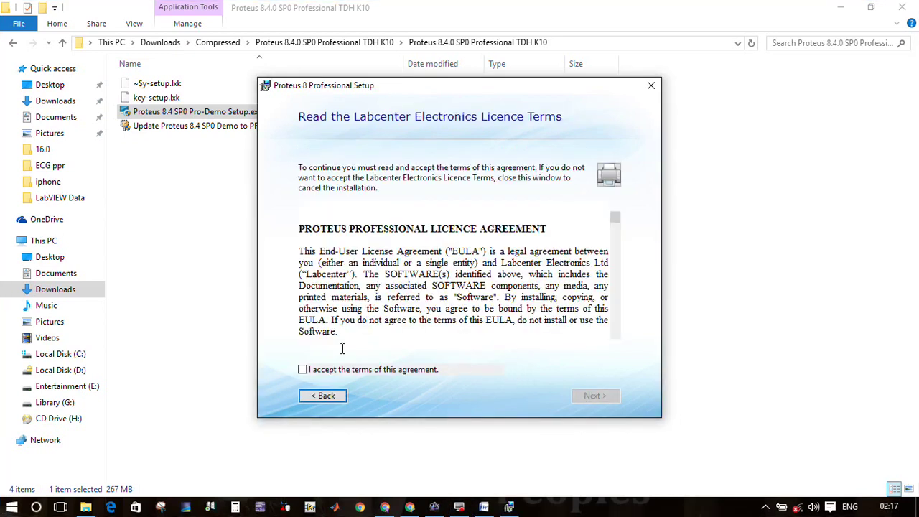
{"action": "left_click", "coordinate": [302, 370]}
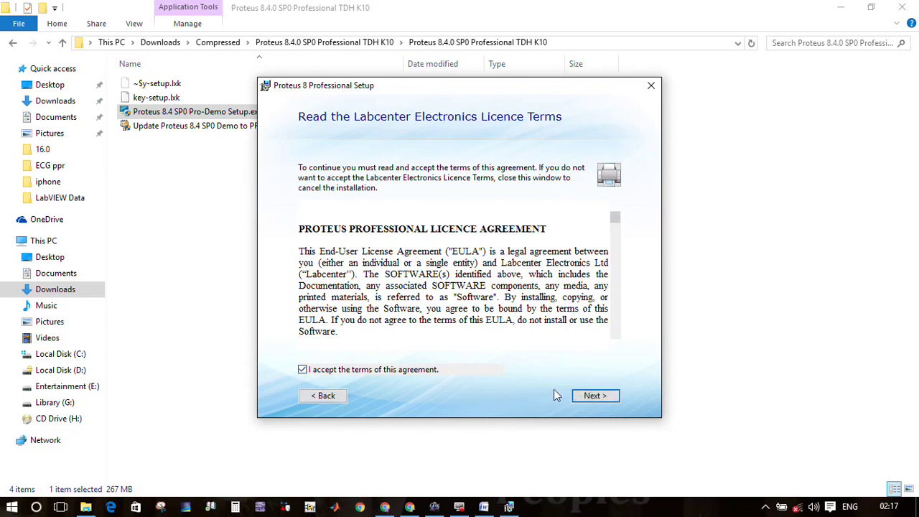
{"action": "left_click", "coordinate": [585, 397]}
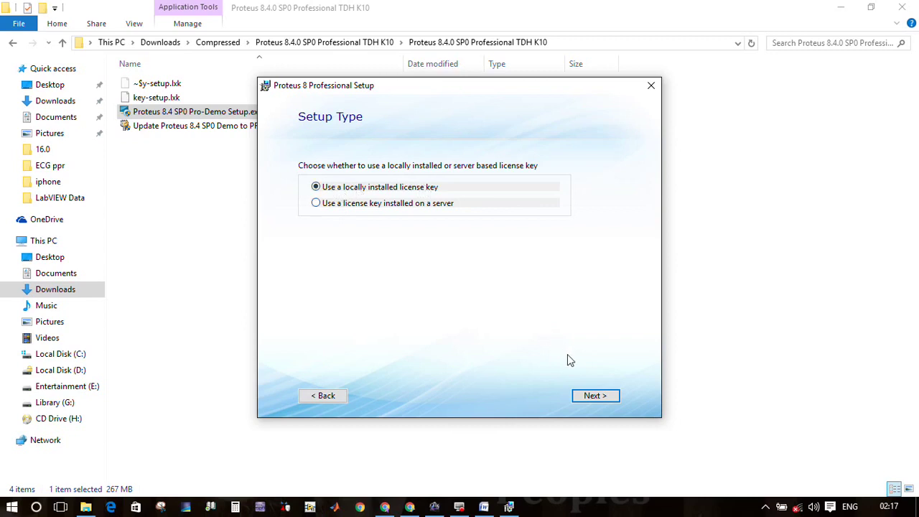
{"action": "left_click", "coordinate": [601, 397]}
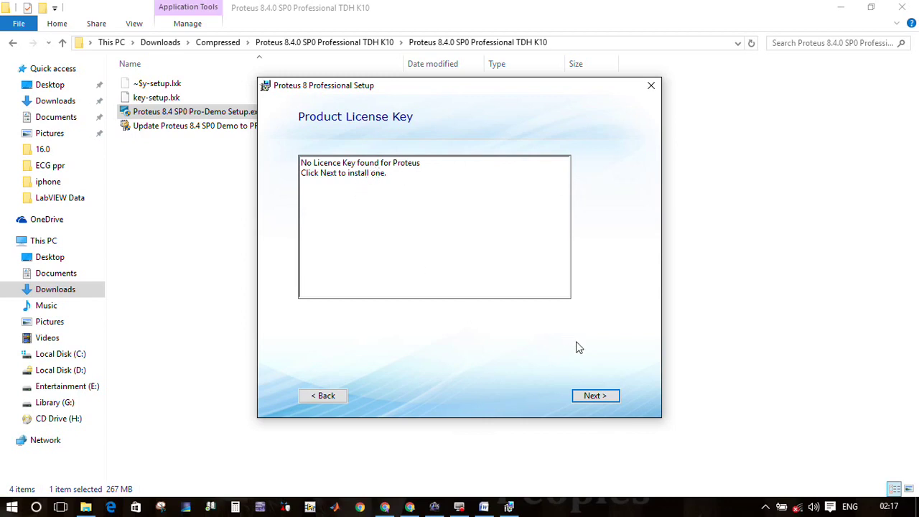
{"action": "left_click", "coordinate": [593, 395]}
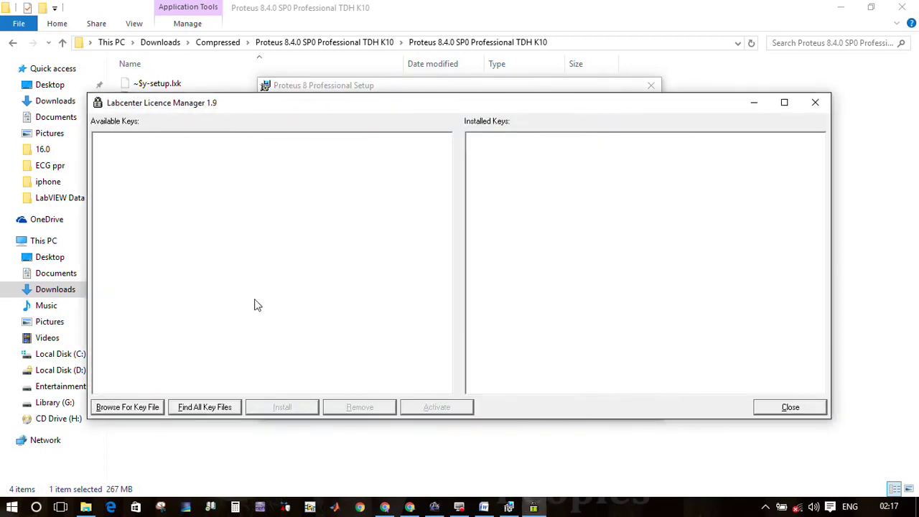
- Load the licence key file key-setup.lxk from the inner Proteus 8.4.0 SP0 Professional TDH K10 folder under Downloads\Compressed
{"action": "left_click", "coordinate": [127, 407]}
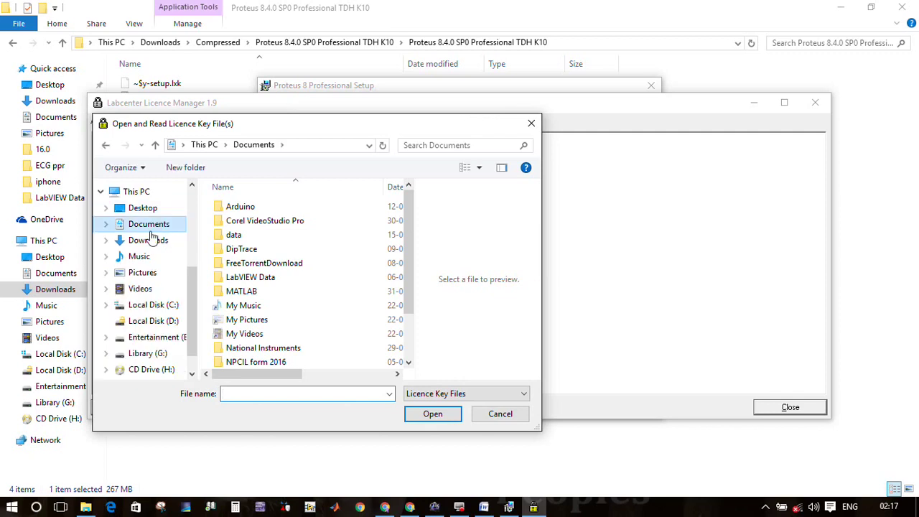
{"action": "left_click", "coordinate": [151, 242]}
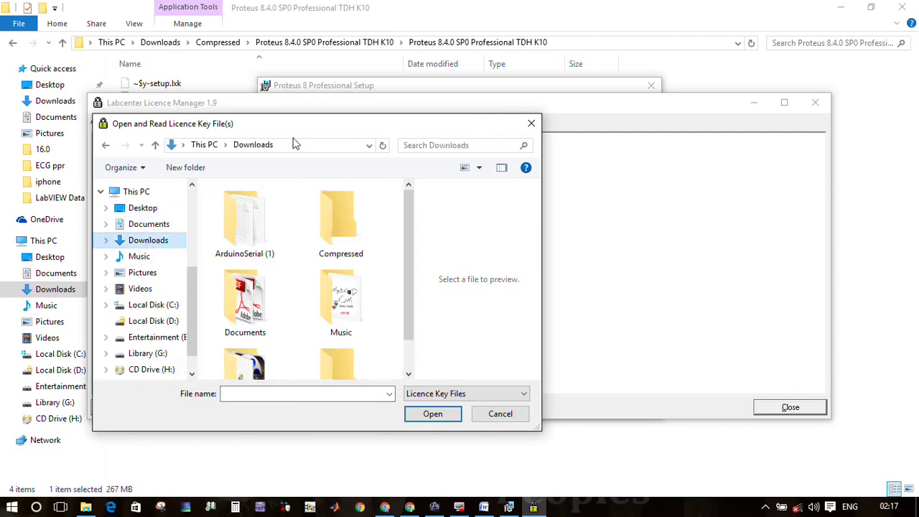
{"action": "double_click", "coordinate": [363, 128]}
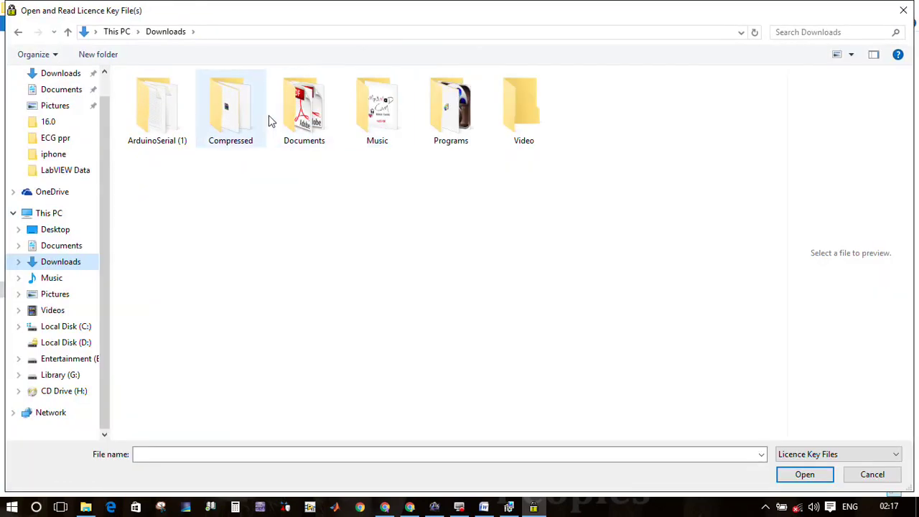
{"action": "double_click", "coordinate": [250, 128]}
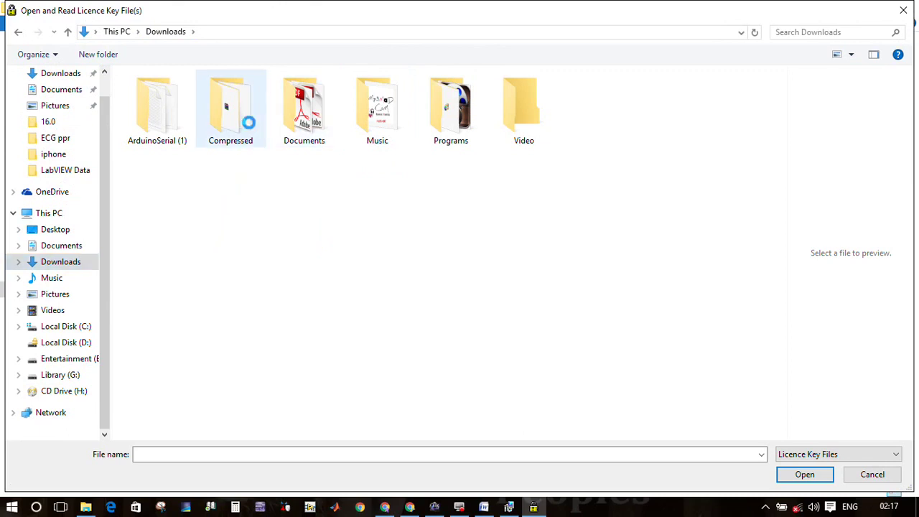
{"action": "double_click", "coordinate": [234, 149]}
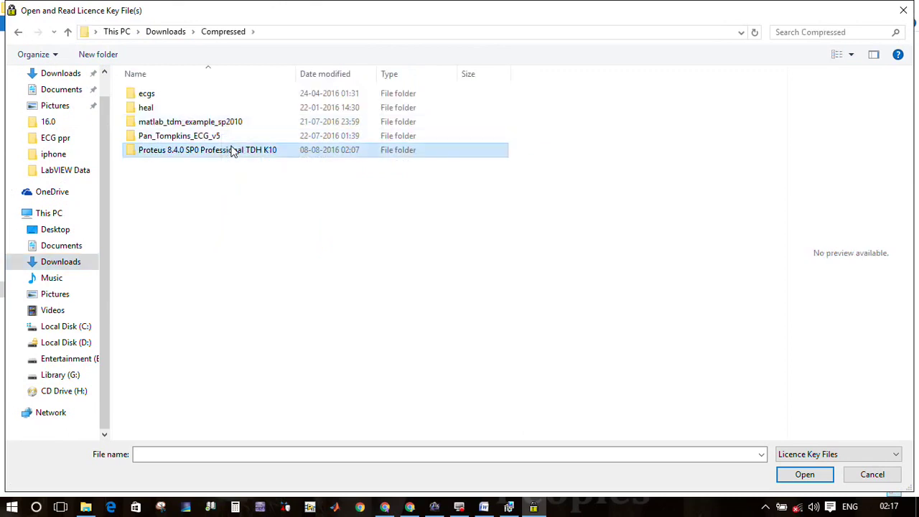
{"action": "double_click", "coordinate": [223, 94]}
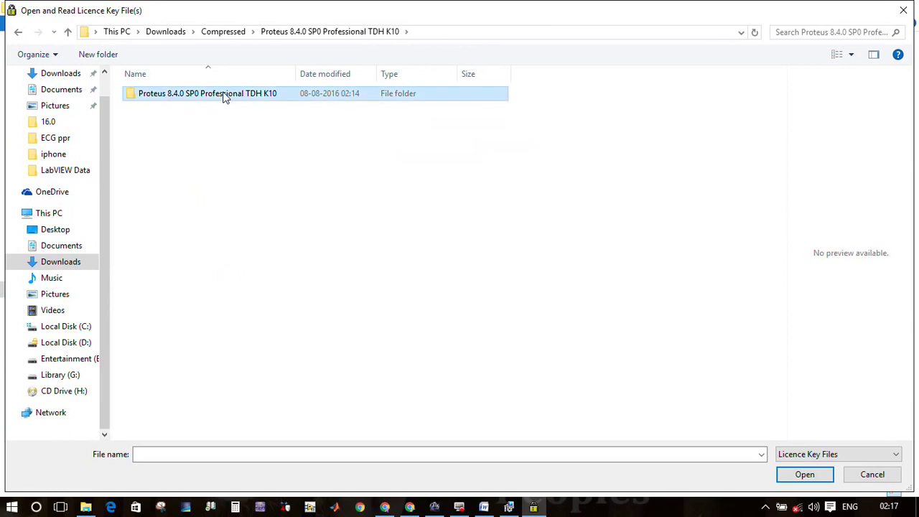
{"action": "left_click", "coordinate": [222, 111]}
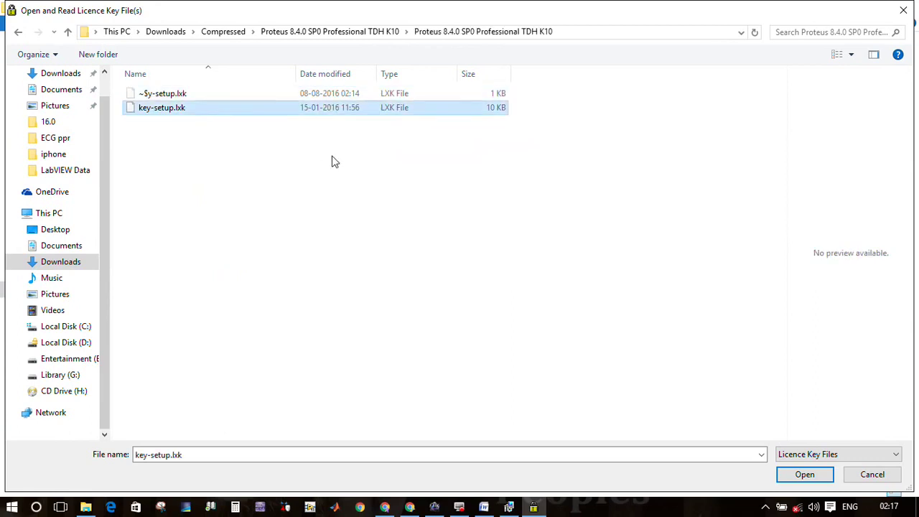
{"action": "left_click", "coordinate": [800, 476]}
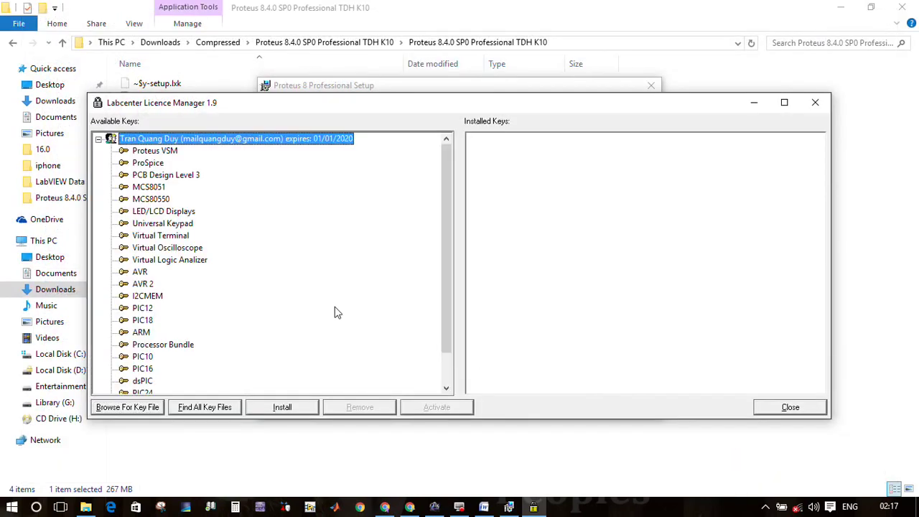
- Install the customer key with all its product keys and close the licence manager
{"action": "left_click", "coordinate": [281, 408]}
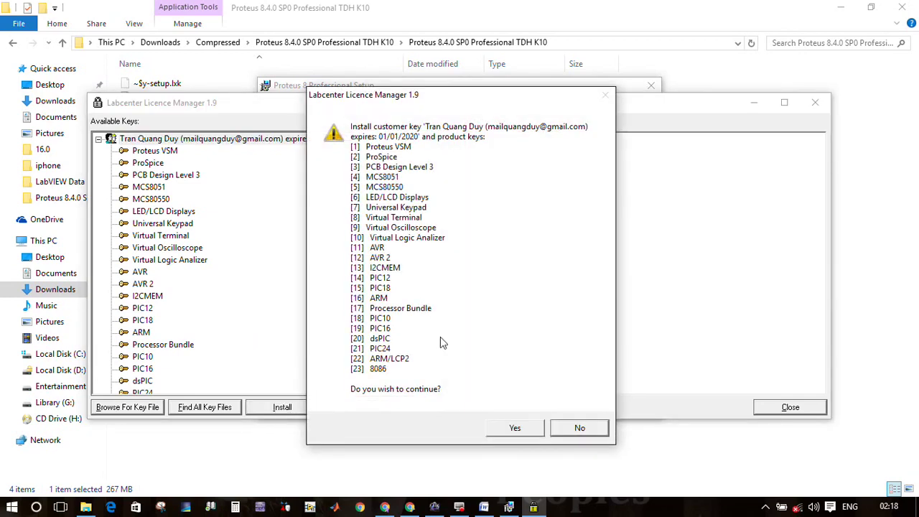
{"action": "left_click", "coordinate": [515, 428]}
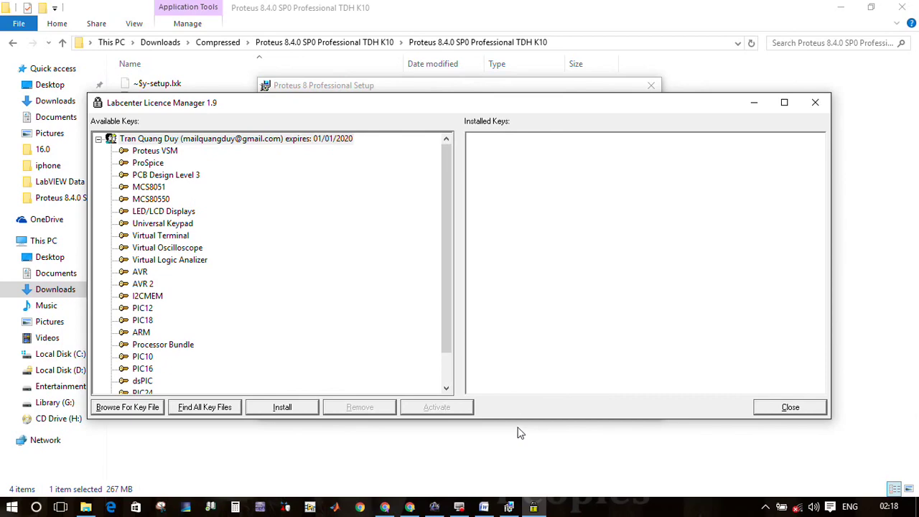
{"action": "mouse_move", "coordinate": [588, 144]}
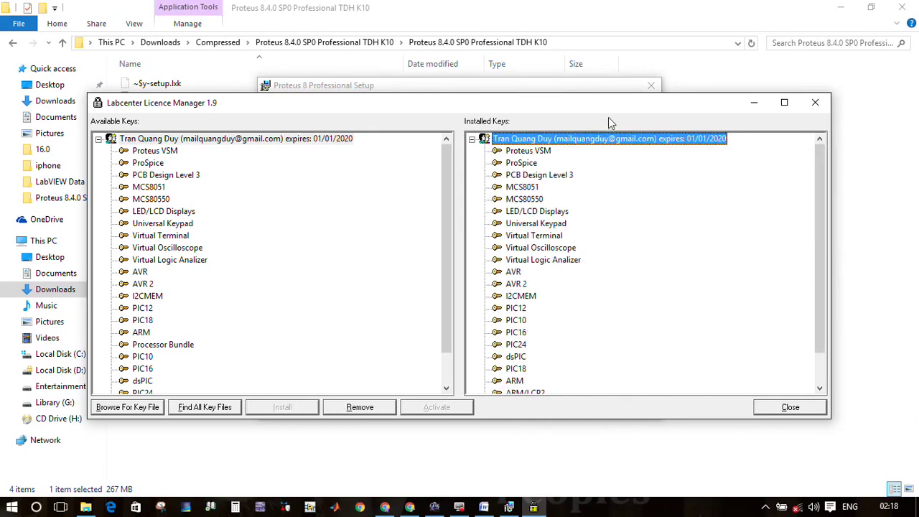
{"action": "left_click_drag", "start_coordinate": [609, 108], "coordinate": [594, 66]}
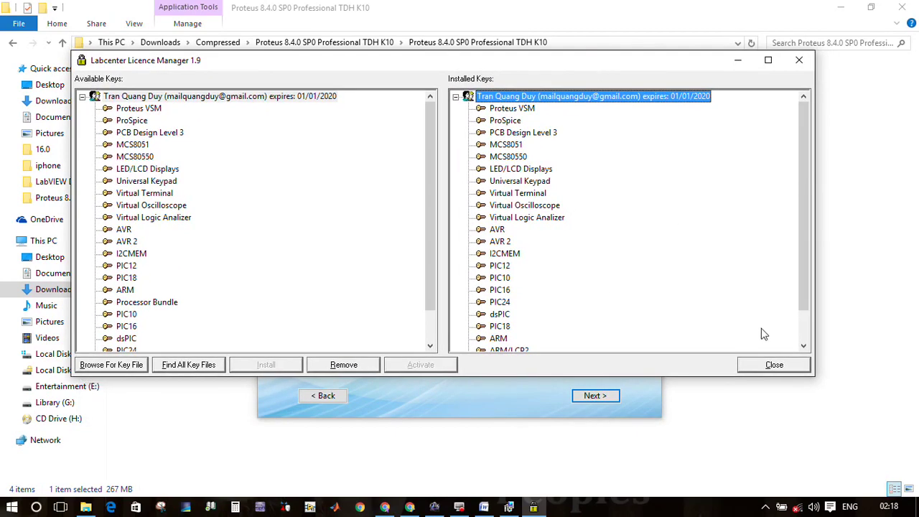
{"action": "left_click", "coordinate": [771, 368]}
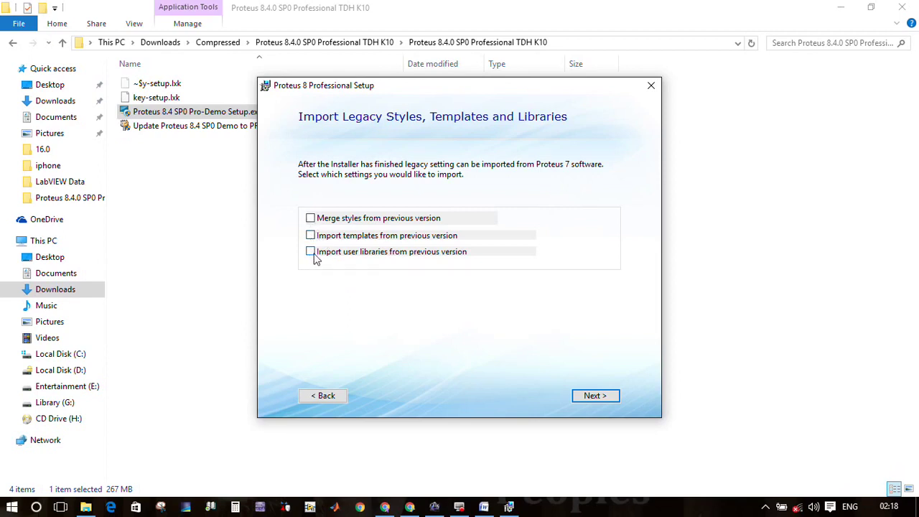
- Continue without importing any legacy styles, templates or libraries, and run the Typical installation
{"action": "left_click", "coordinate": [596, 396]}
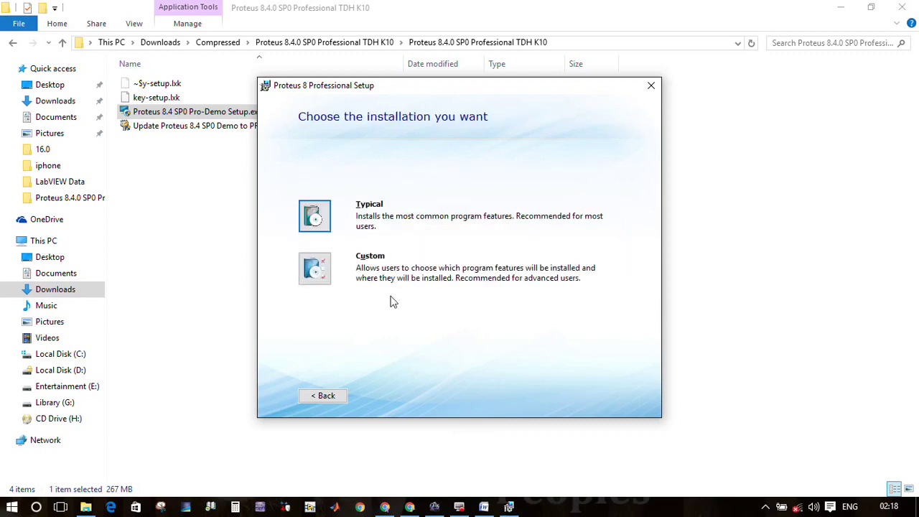
{"action": "left_click", "coordinate": [315, 225]}
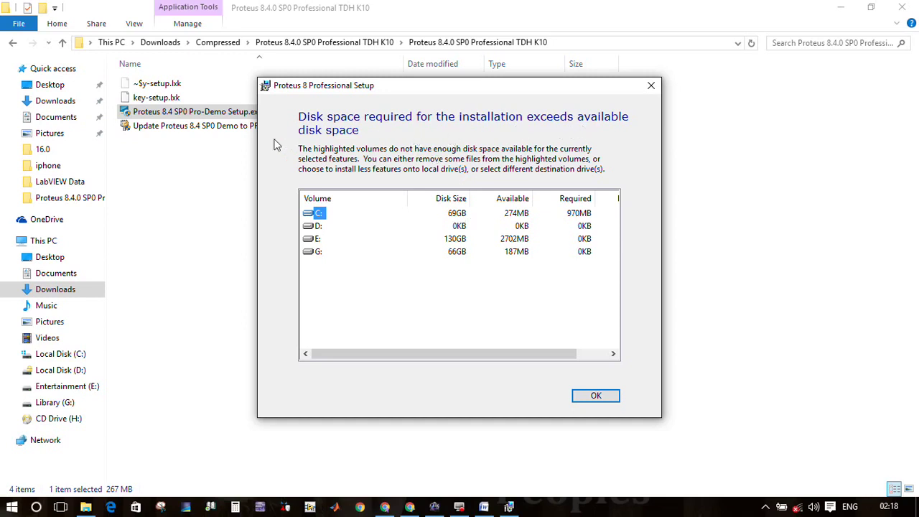
{"action": "left_click", "coordinate": [458, 508]}
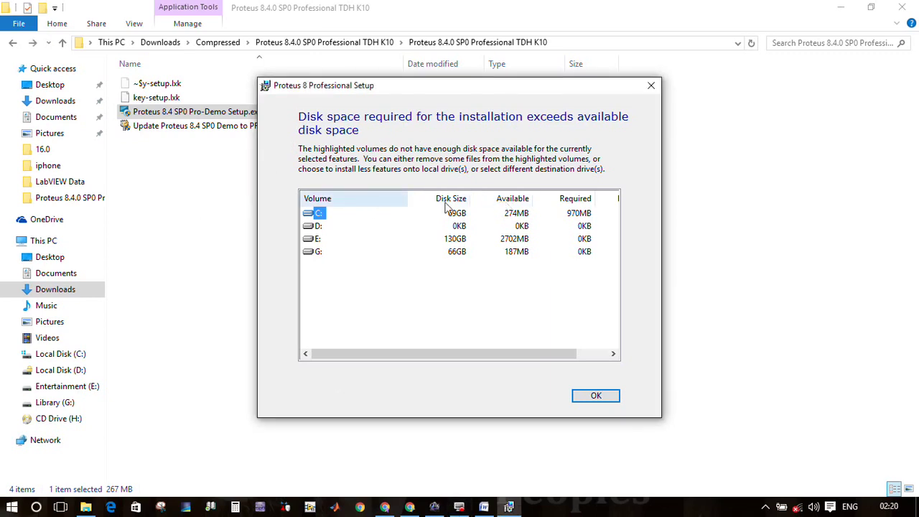
{"action": "left_click", "coordinate": [585, 395]}
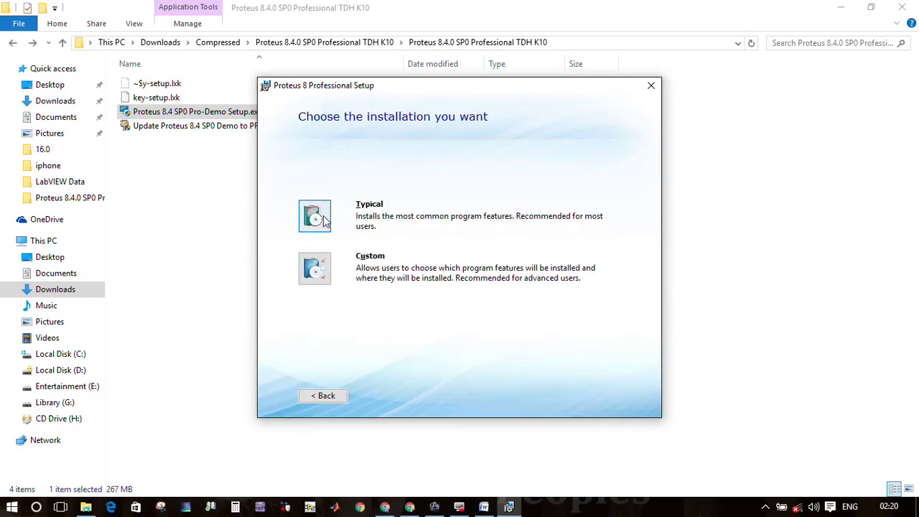
{"action": "left_click", "coordinate": [324, 220]}
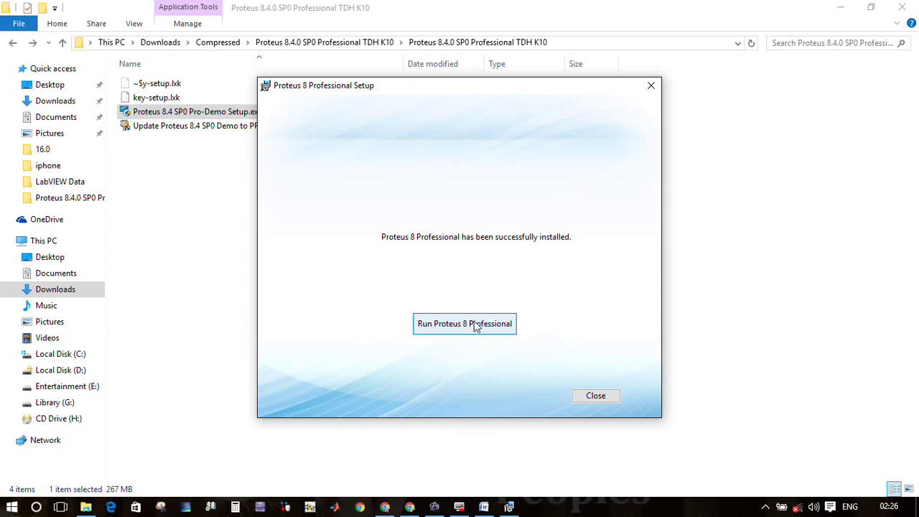
- Run Proteus 8 Professional from the finished installer and bring its window to the front
{"action": "left_click", "coordinate": [473, 323]}
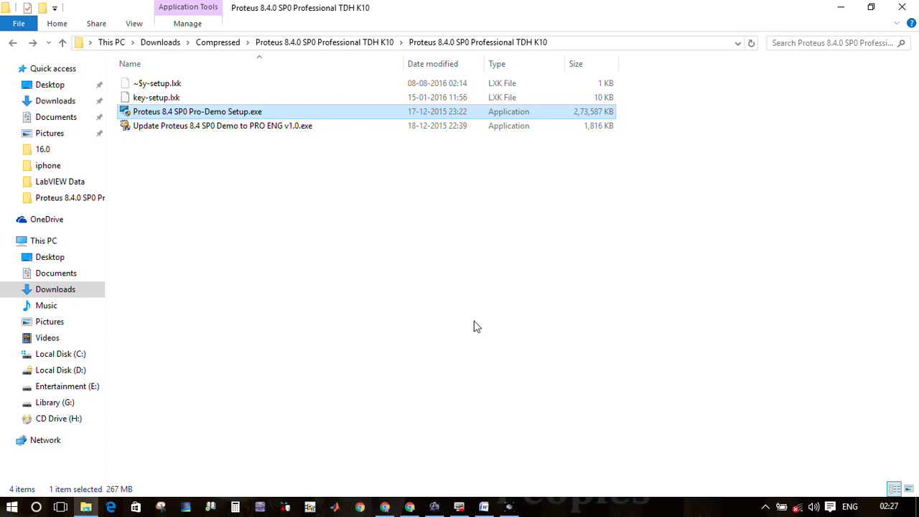
{"action": "left_click", "coordinate": [509, 507]}
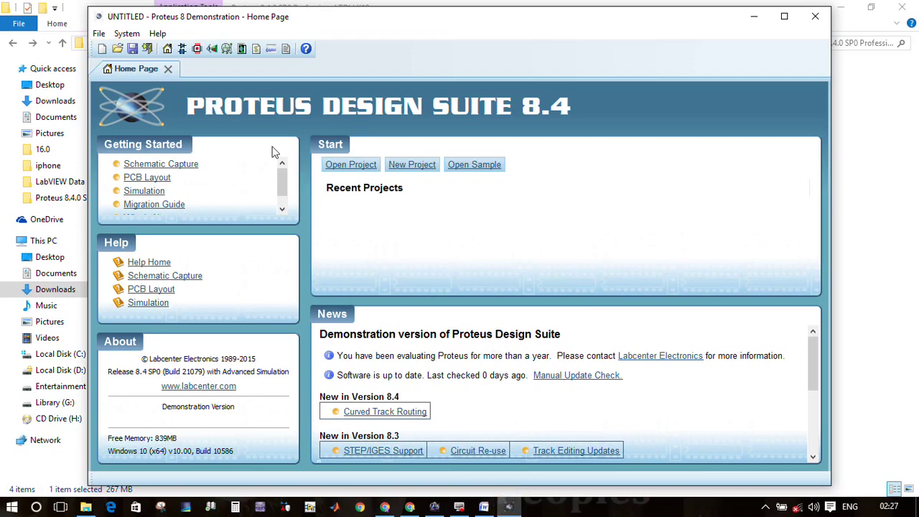
- Create New Project.pdsprj in the Documents folder with the DEFAULT schematic template, no PCB layout and no firmware project
{"action": "left_click", "coordinate": [99, 34]}
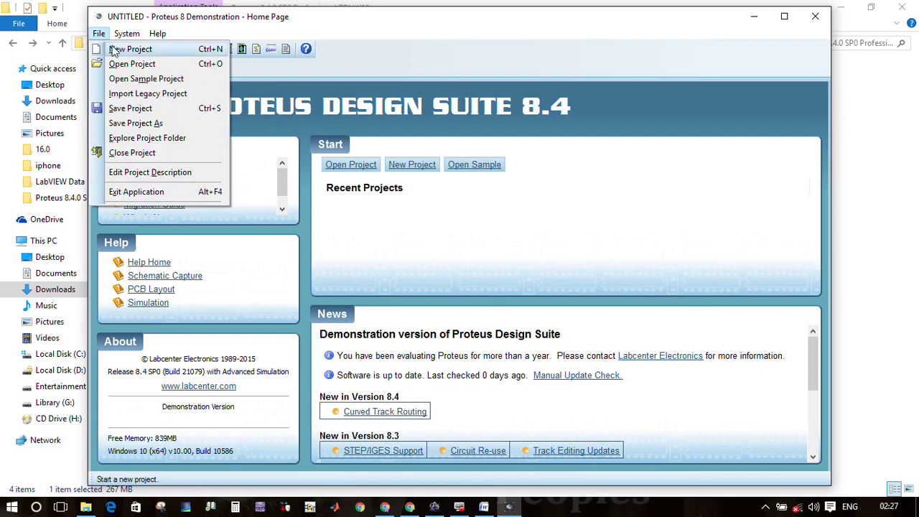
{"action": "left_click", "coordinate": [118, 49]}
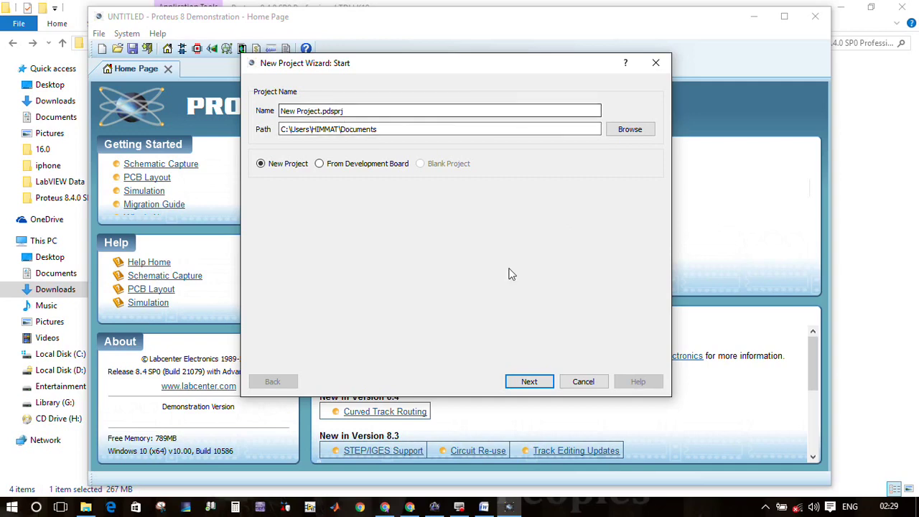
{"action": "left_click", "coordinate": [529, 382]}
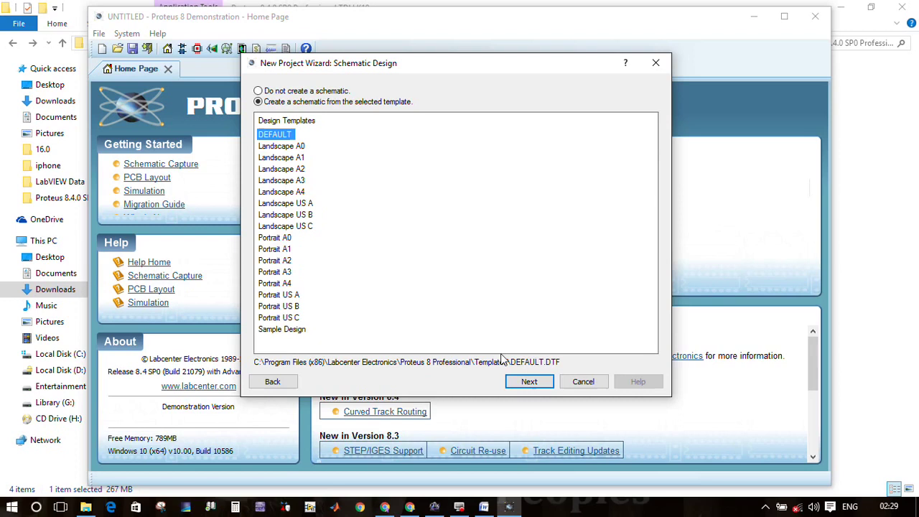
{"action": "left_click", "coordinate": [529, 382]}
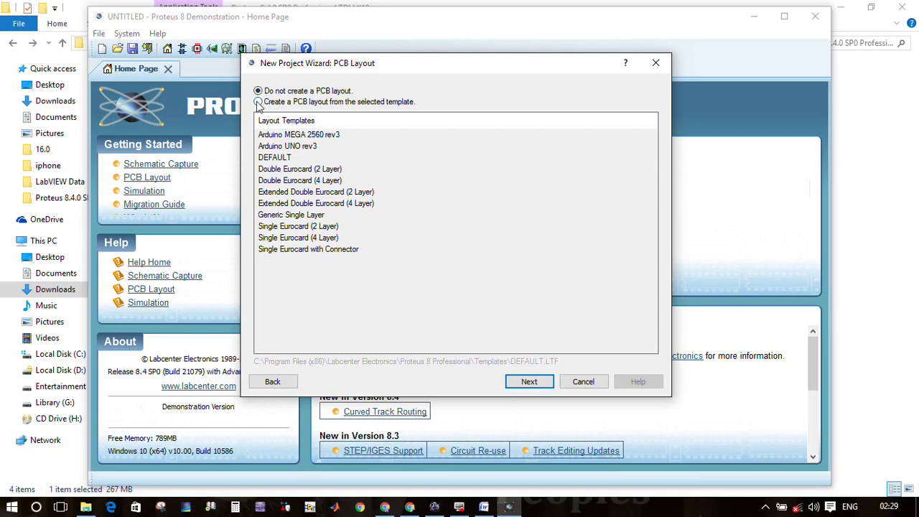
{"action": "left_click", "coordinate": [528, 381]}
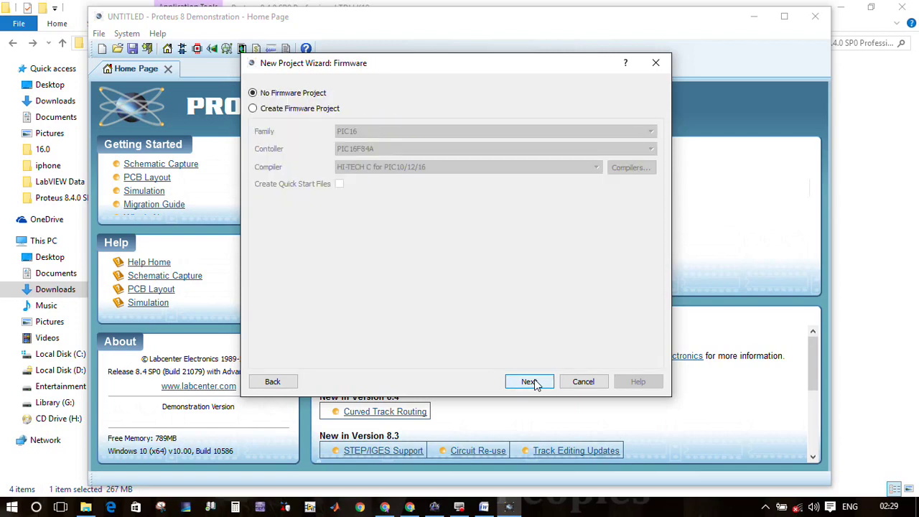
{"action": "left_click", "coordinate": [531, 382]}
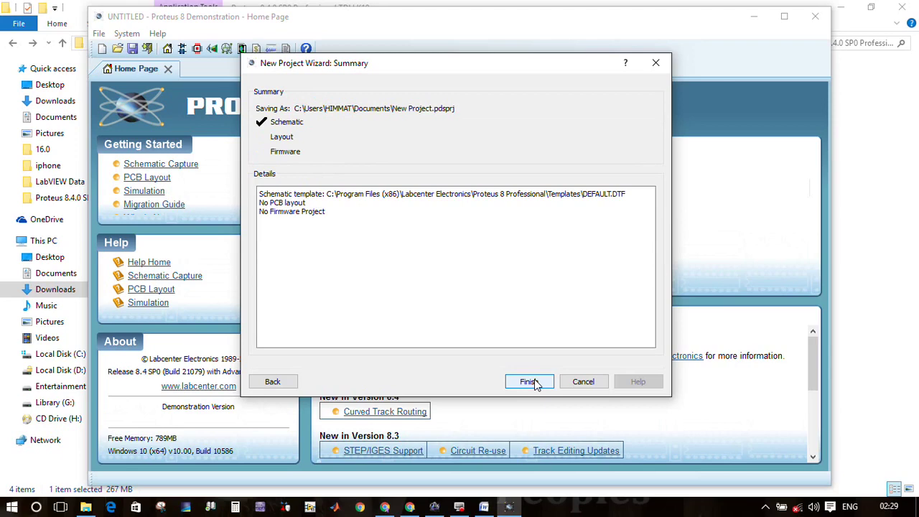
{"action": "left_click", "coordinate": [531, 382]}
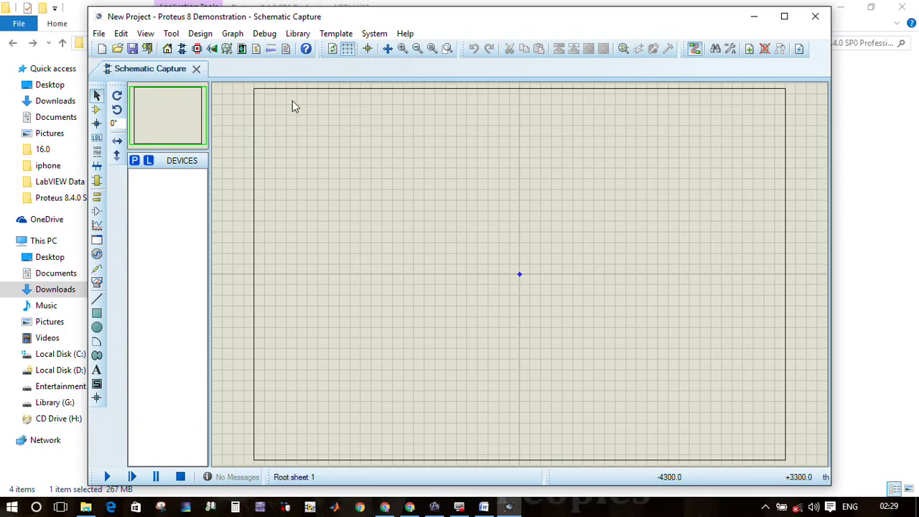
- Open the device picker for the schematic and enter the keywords "so it is working perfectly"
{"action": "left_click", "coordinate": [100, 37]}
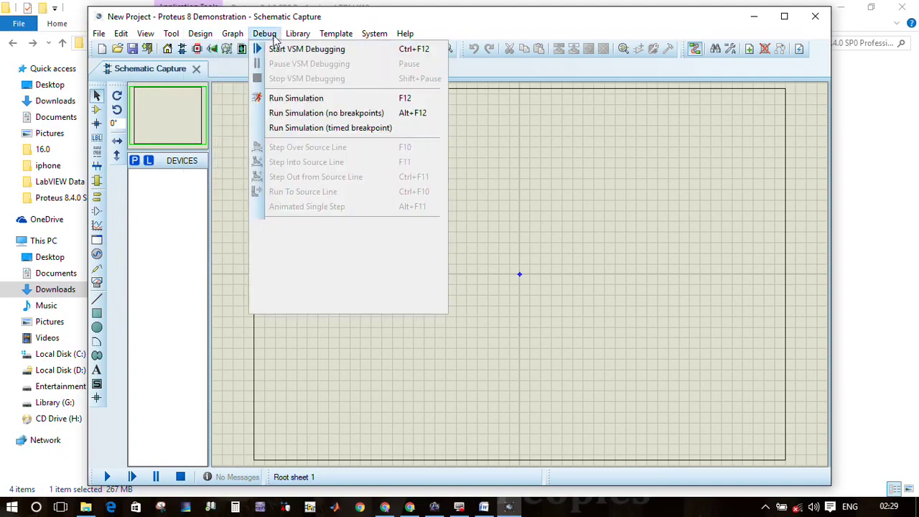
{"action": "left_click", "coordinate": [135, 161]}
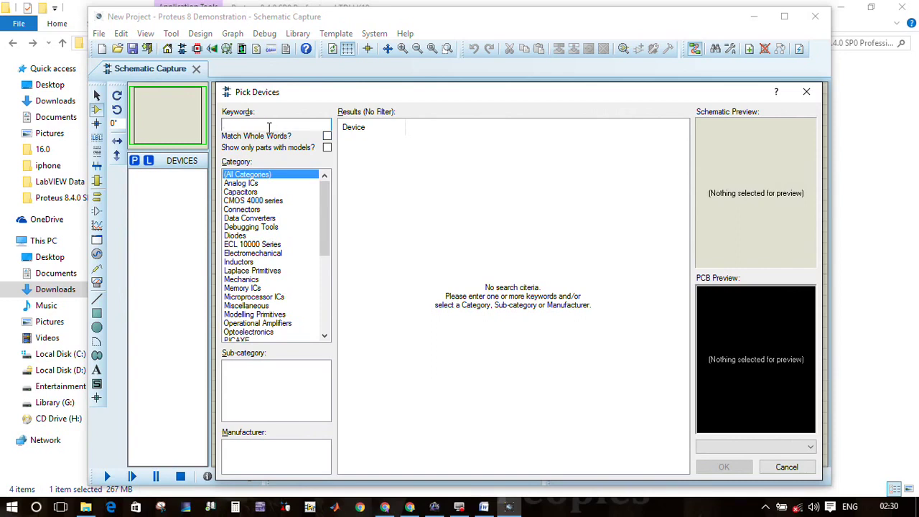
{"action": "type", "text": "so it is wo"}
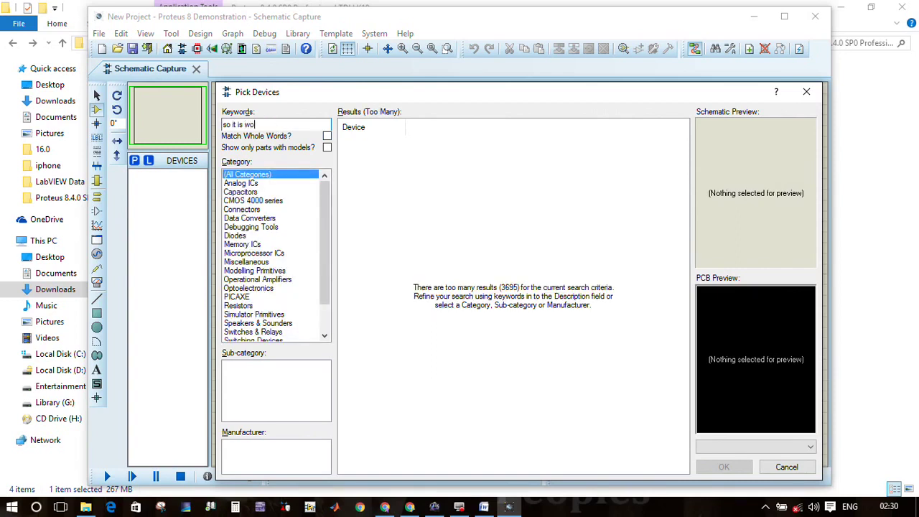
{"action": "type", "text": "rking perfectl"}
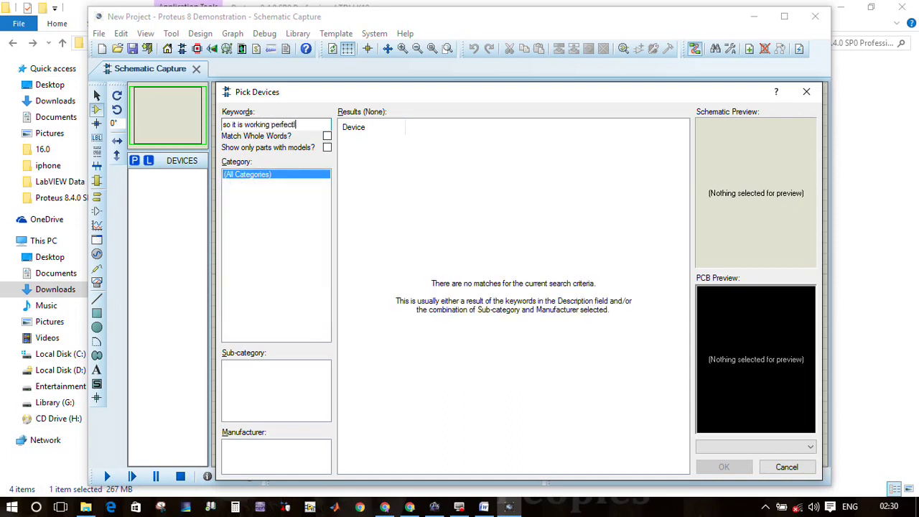
{"action": "type", "text": "y"}
- Replace the device search keywords with "subscribe us for"
{"action": "key", "text": "BackSpace"}
{"action": "key", "text": "BackSpace"}
{"action": "key", "text": "BackSpace"}
{"action": "key", "text": "BackSpace"}
{"action": "key", "text": "BackSpace"}
{"action": "key", "text": "BackSpace"}
{"action": "key", "text": "BackSpace"}
{"action": "key", "text": "BackSpace"}
{"action": "key", "text": "BackSpace"}
{"action": "key", "text": "BackSpace"}
{"action": "key", "text": "BackSpace"}
{"action": "key", "text": "BackSpace"}
{"action": "key", "text": "BackSpace"}
{"action": "key", "text": "BackSpace"}
{"action": "key", "text": "BackSpace"}
{"action": "key", "text": "BackSpace"}
{"action": "key", "text": "BackSpace"}
{"action": "key", "text": "BackSpace"}
{"action": "key", "text": "BackSpace"}
{"action": "key", "text": "BackSpace"}
{"action": "type", "text": "su"}
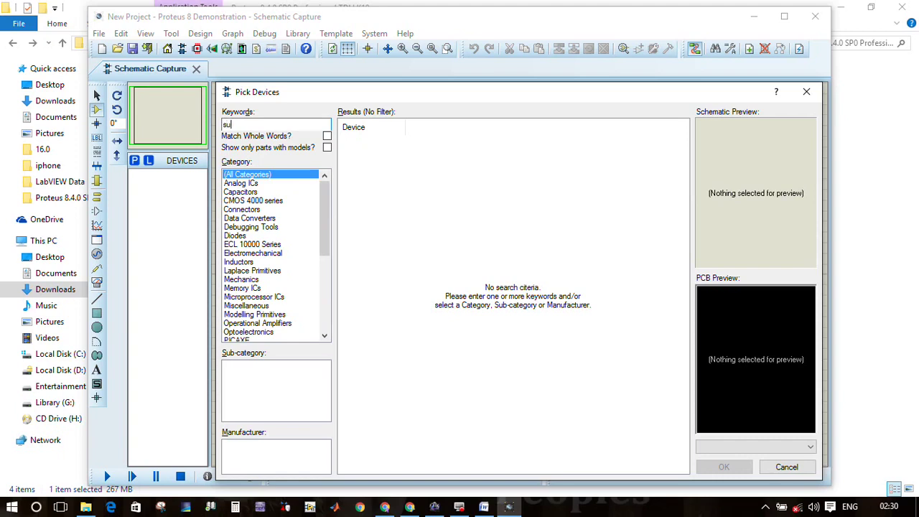
{"action": "type", "text": "bs"}
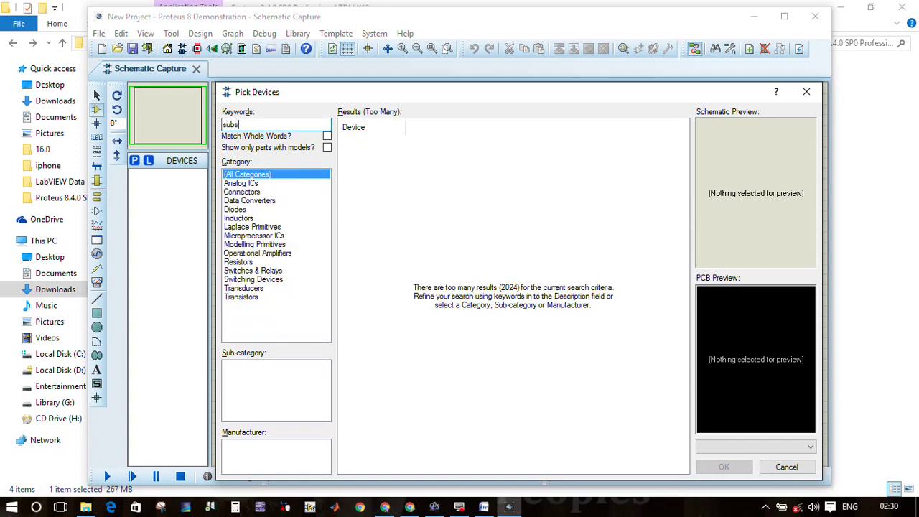
{"action": "type", "text": "cribe us for"}
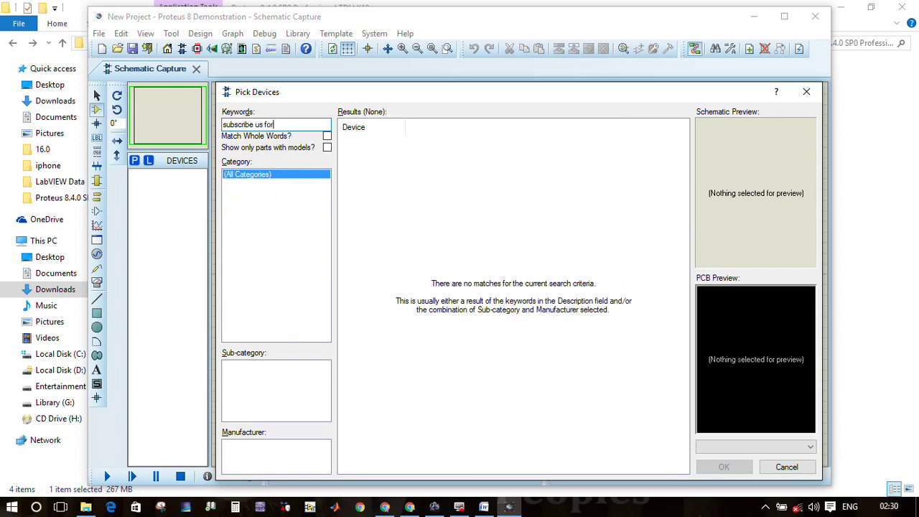
- Clear the device search keywords and enter "more video" instead
{"action": "key", "text": "BackSpace"}
{"action": "key", "text": "BackSpace"}
{"action": "key", "text": "BackSpace"}
{"action": "key", "text": "BackSpace"}
{"action": "key", "text": "BackSpace"}
{"action": "key", "text": "BackSpace"}
{"action": "key", "text": "BackSpace"}
{"action": "key", "text": "BackSpace"}
{"action": "key", "text": "BackSpace"}
{"action": "key", "text": "BackSpace"}
{"action": "key", "text": "BackSpace"}
{"action": "key", "text": "BackSpace"}
{"action": "key", "text": "BackSpace"}
{"action": "key", "text": "BackSpace"}
{"action": "key", "text": "BackSpace"}
{"action": "key", "text": "BackSpace"}
{"action": "type", "text": "more video"}
- Replace the device search keywords with "thank you"
{"action": "key", "text": "BackSpace"}
{"action": "key", "text": "BackSpace"}
{"action": "key", "text": "BackSpace"}
{"action": "key", "text": "BackSpace"}
{"action": "key", "text": "BackSpace"}
{"action": "key", "text": "BackSpace"}
{"action": "key", "text": "BackSpace"}
{"action": "key", "text": "BackSpace"}
{"action": "key", "text": "BackSpace"}
{"action": "key", "text": "BackSpace"}
{"action": "type", "text": "thank "}
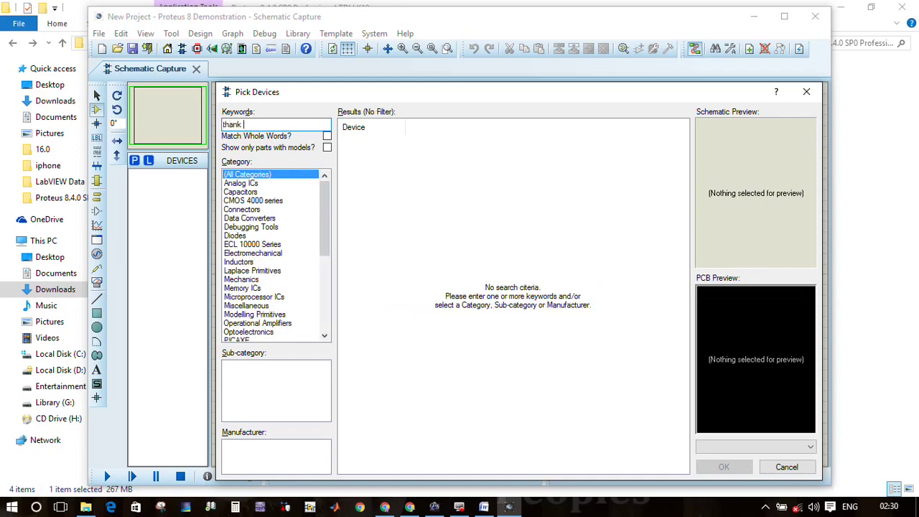
{"action": "type", "text": "you"}
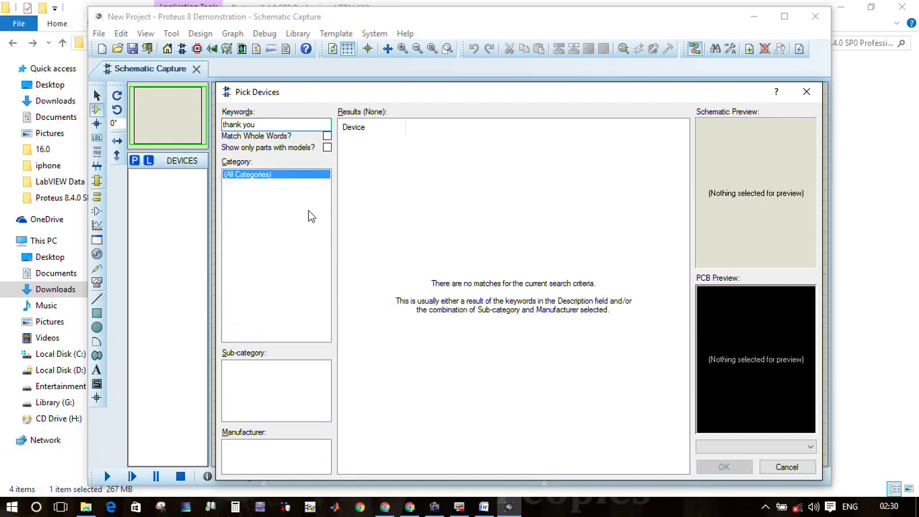